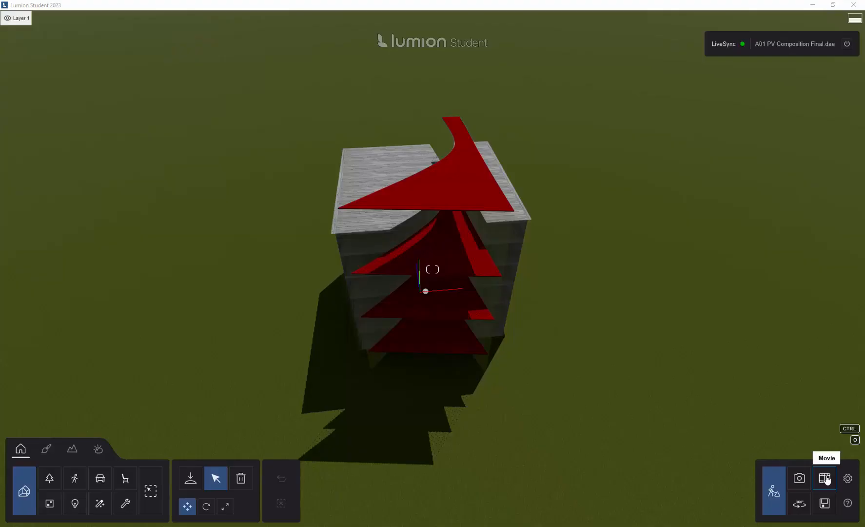
# Start recording a new clip in the first movie slot and frame the front of the building from a height of about 82.57 ft.
pyautogui.click(824, 478)
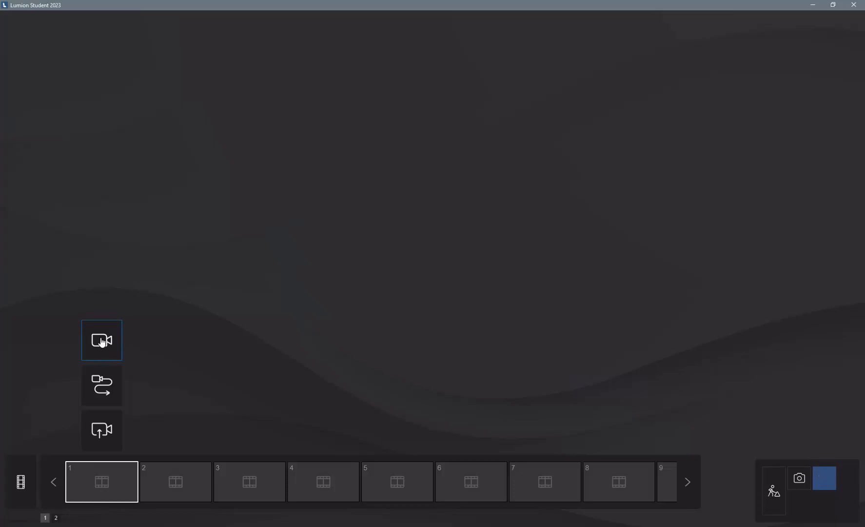
pyautogui.click(102, 341)
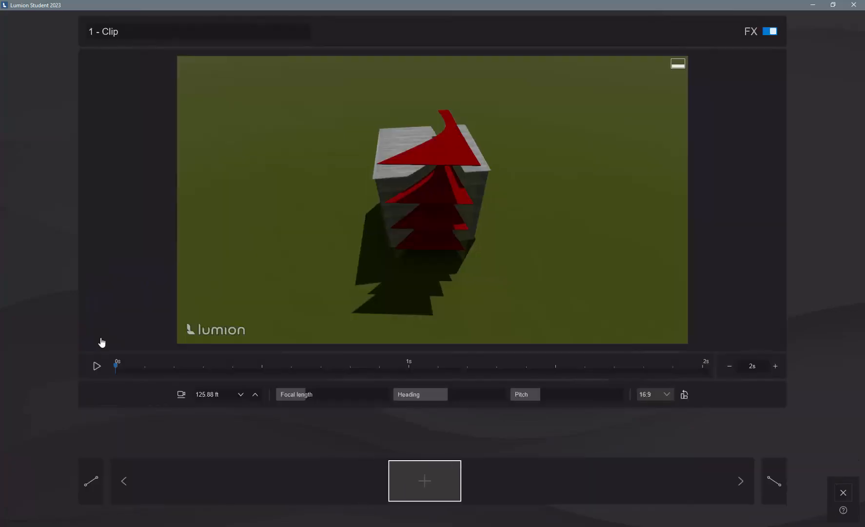
pyautogui.scroll(5, 441, 150)
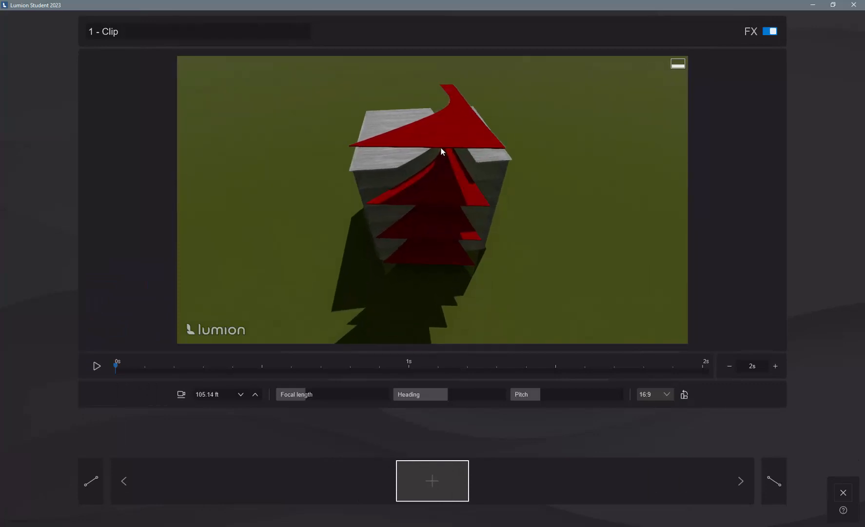
pyautogui.moveTo(441, 151); pyautogui.dragTo(442, 168, button='right')
pyautogui.scroll(1, 443, 168)
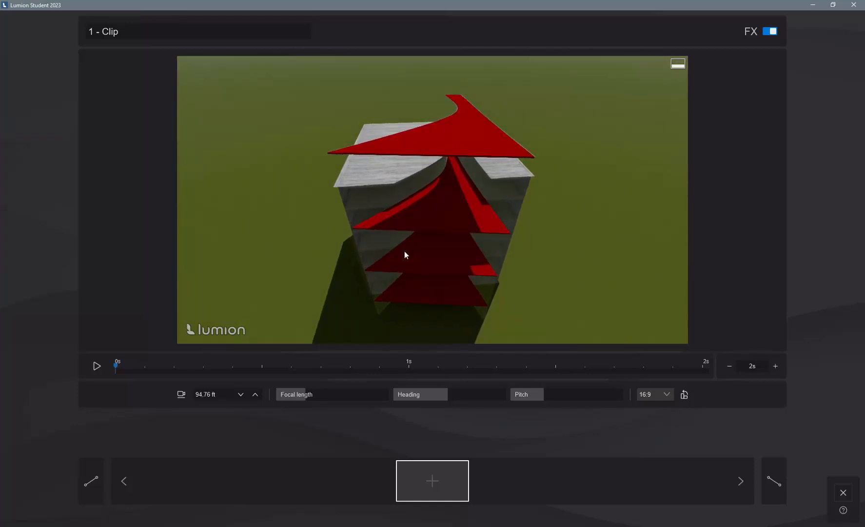
pyautogui.moveTo(425, 209); pyautogui.dragTo(425, 208, button='right')
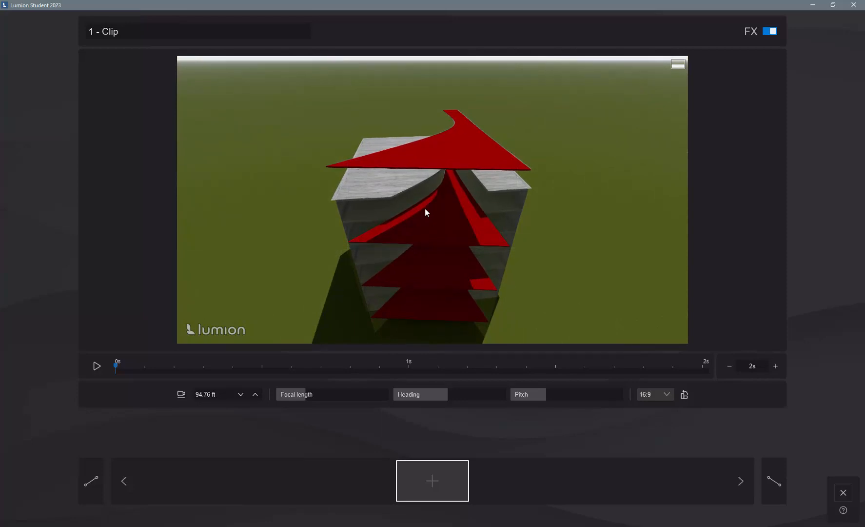
pyautogui.press('q')
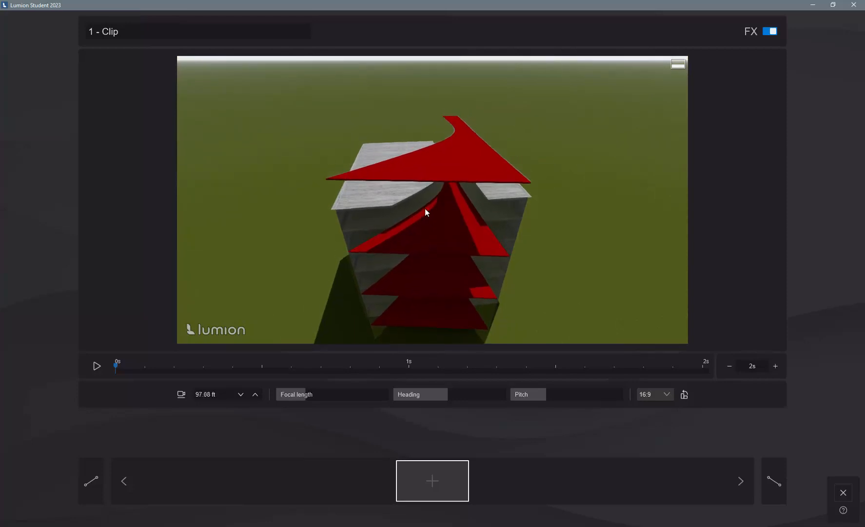
pyautogui.press('e')
pyautogui.press('e')
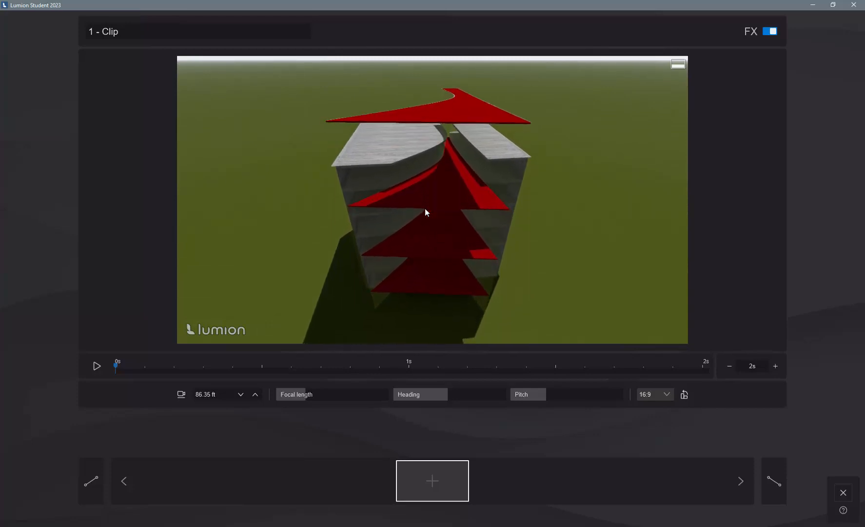
pyautogui.press('e')
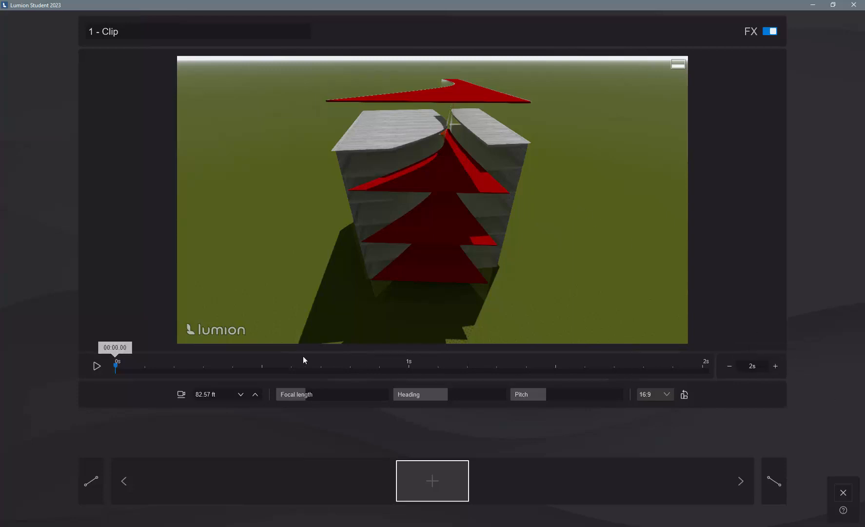
# Set the clip duration to 6 s, capture one camera shot of the building and save the clip.
pyautogui.click(779, 370)
pyautogui.click(779, 370)
pyautogui.click(779, 370)
pyautogui.click(775, 367)
pyautogui.click(432, 487)
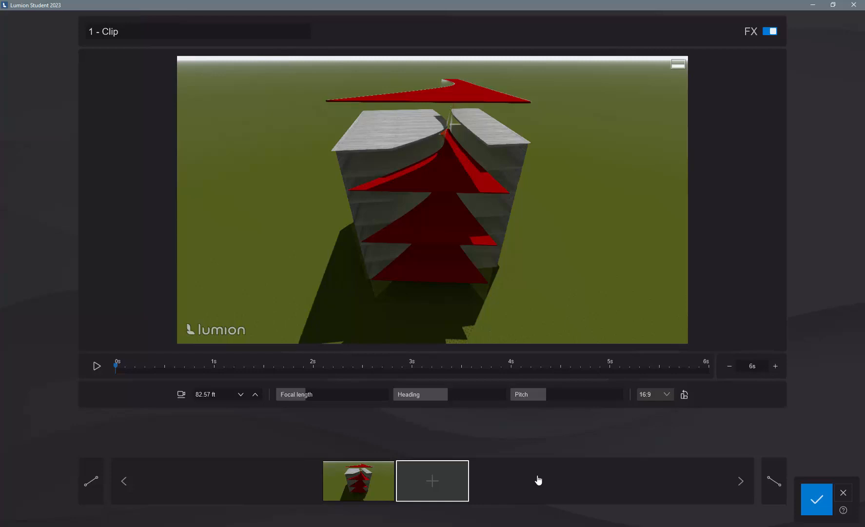
pyautogui.click(816, 499)
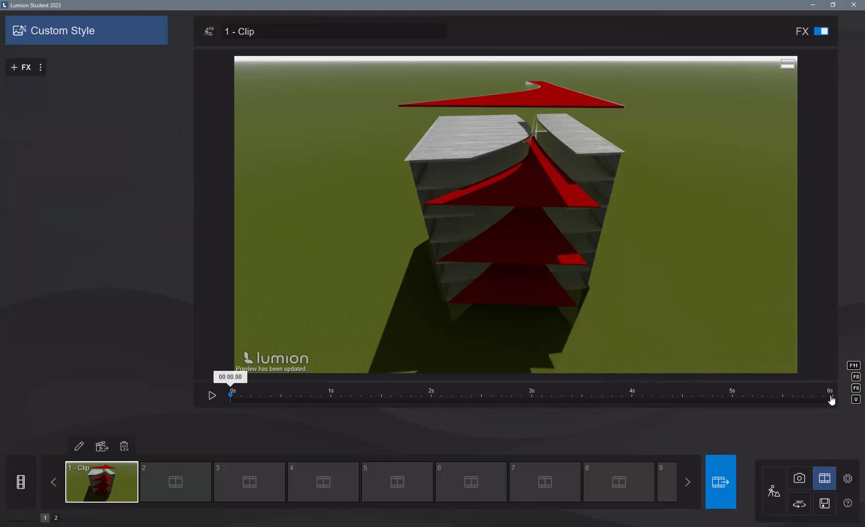
# Apply the plain white landscape preset to the scene in build mode and return to the movie clip.
pyautogui.click(774, 493)
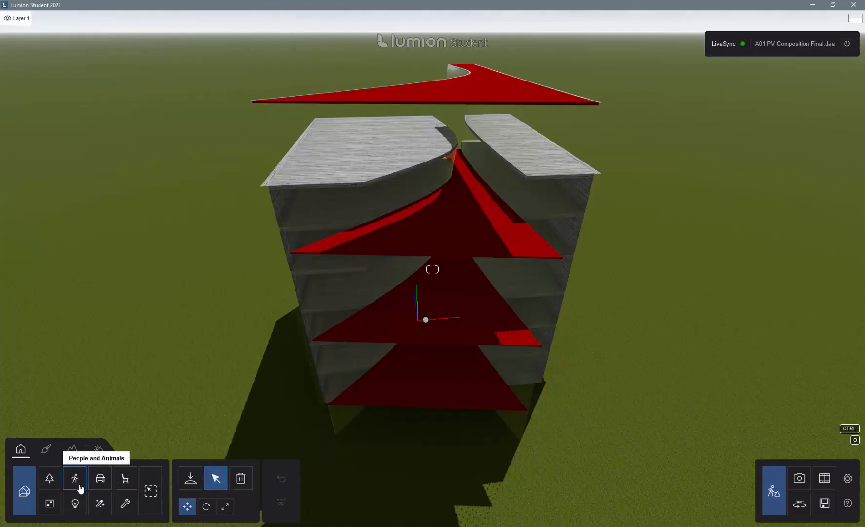
pyautogui.click(72, 451)
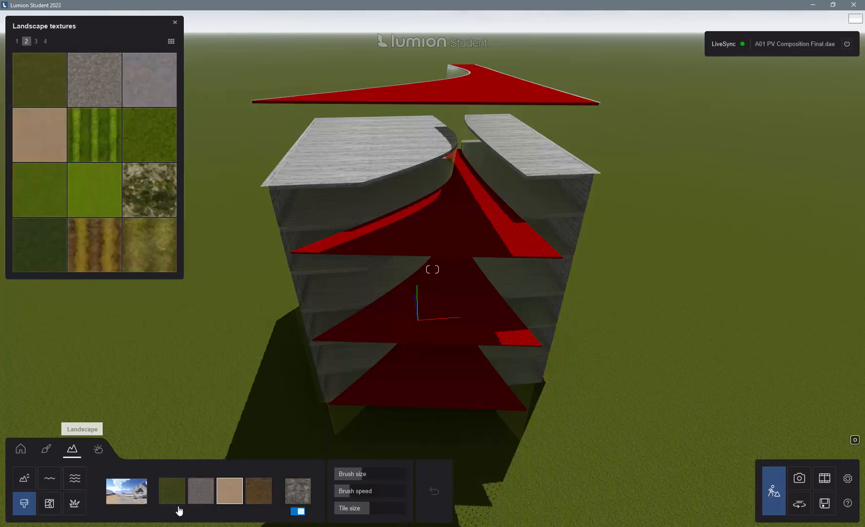
pyautogui.click(135, 496)
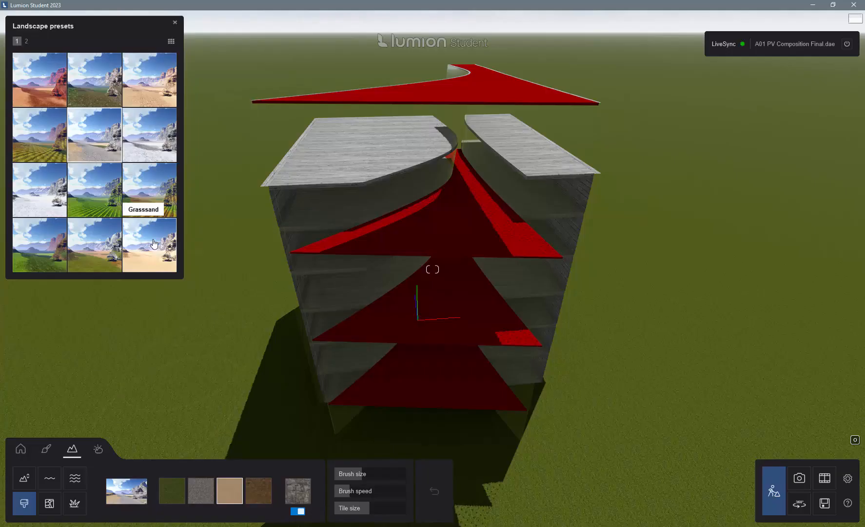
pyautogui.scroll(-1, 154, 242)
pyautogui.click(39, 193)
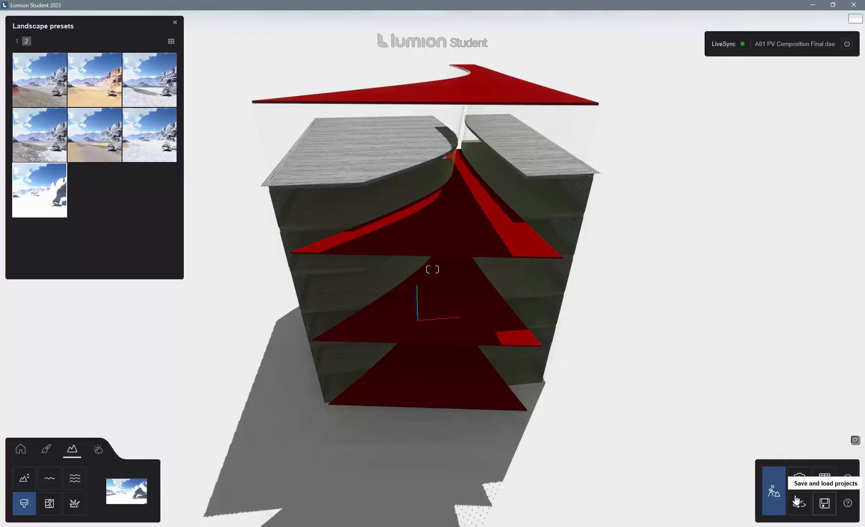
pyautogui.click(824, 479)
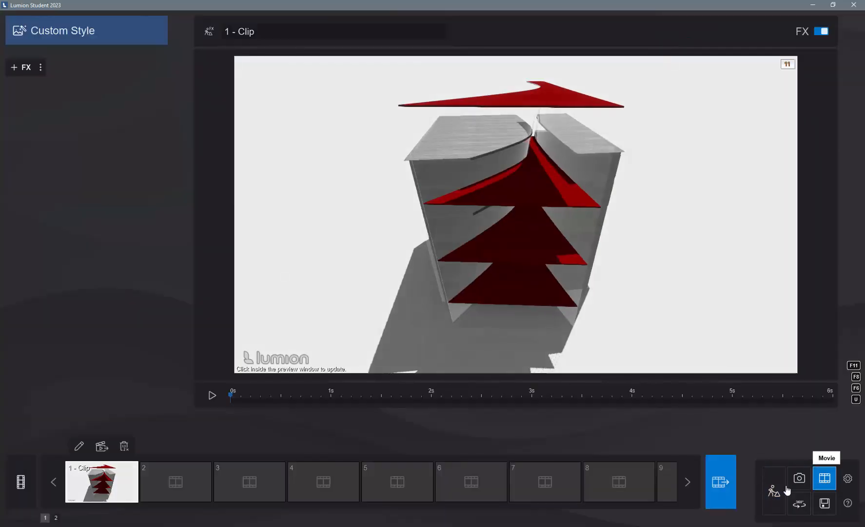
# Add the Sun effect to the clip, lower the sun heading to its minimum and keyframe it at 0 s.
pyautogui.moveTo(112, 483)
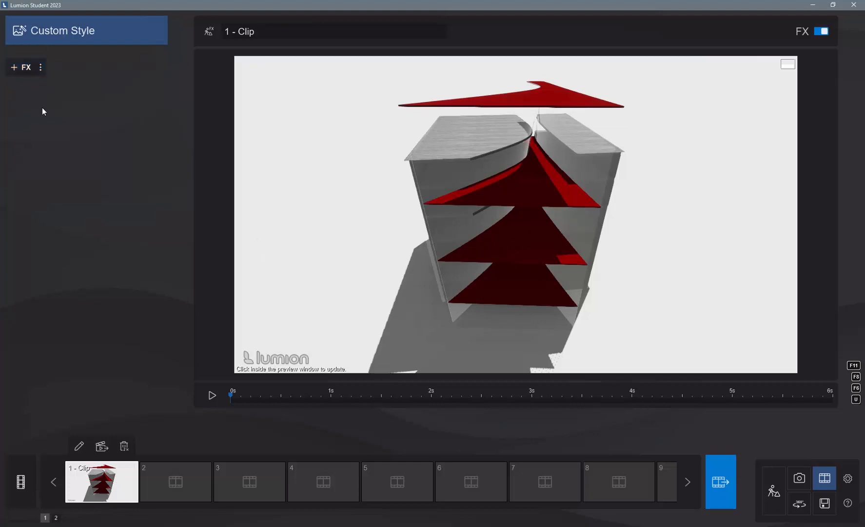
pyautogui.click(25, 70)
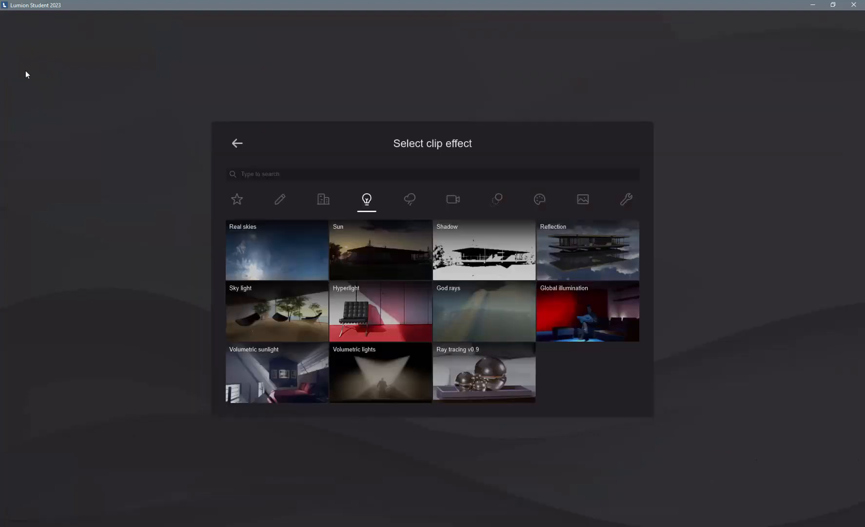
pyautogui.click(383, 257)
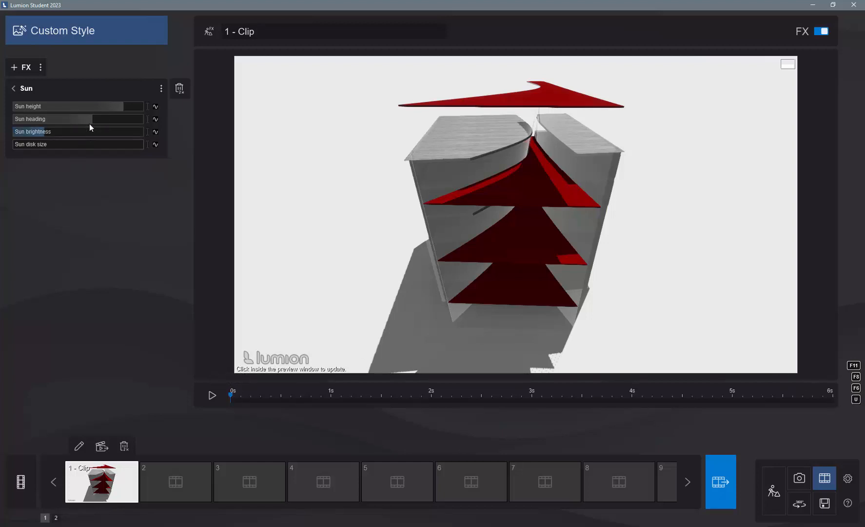
pyautogui.moveTo(93, 122); pyautogui.dragTo(10, 120)
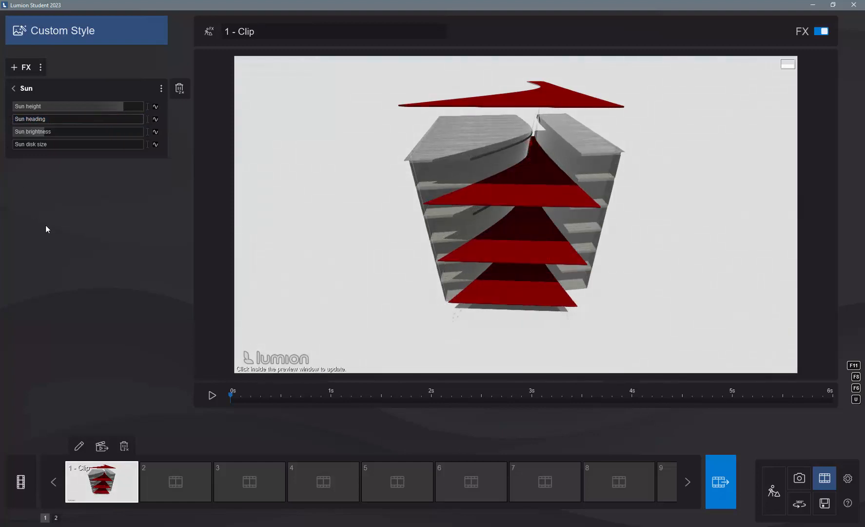
pyautogui.click(156, 120)
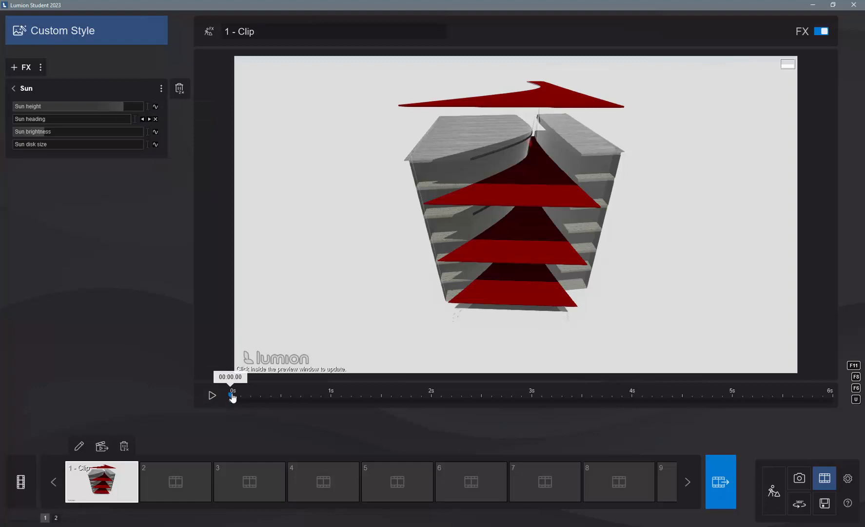
# Create a second sun heading keyframe at 6 s and raise its value to the maximum.
pyautogui.moveTo(231, 396); pyautogui.dragTo(840, 417)
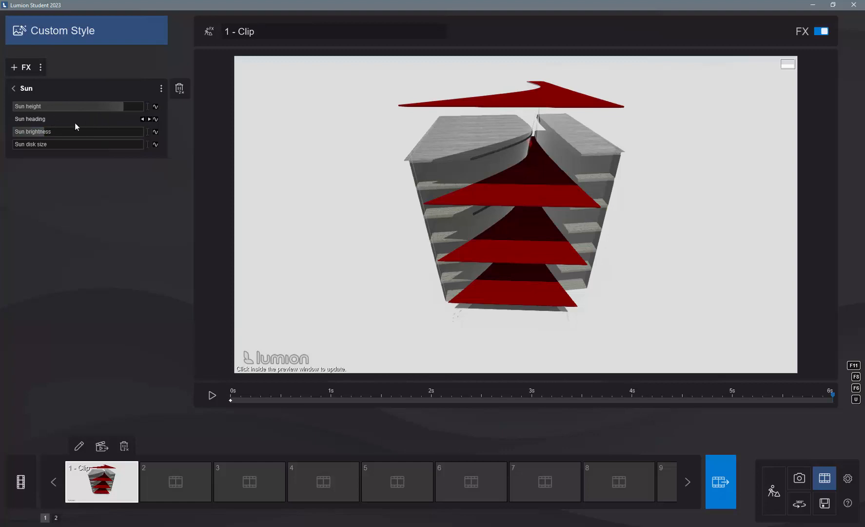
pyautogui.click(156, 119)
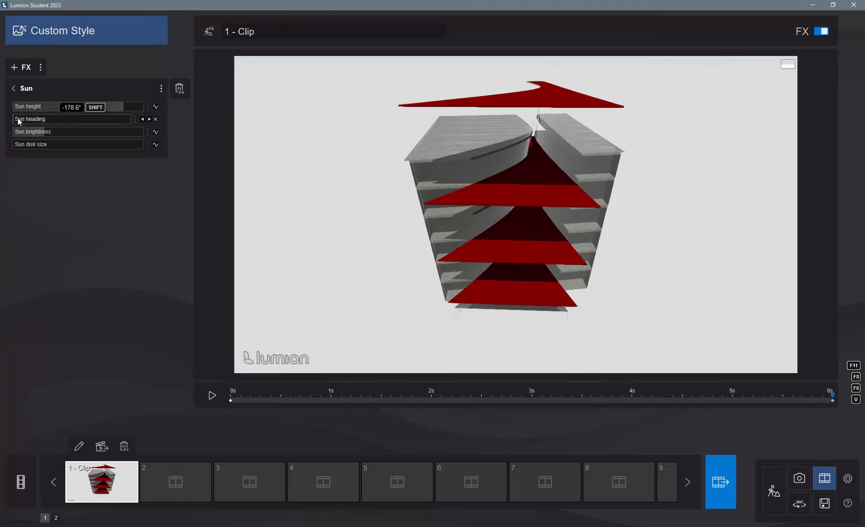
pyautogui.moveTo(18, 119); pyautogui.dragTo(137, 120)
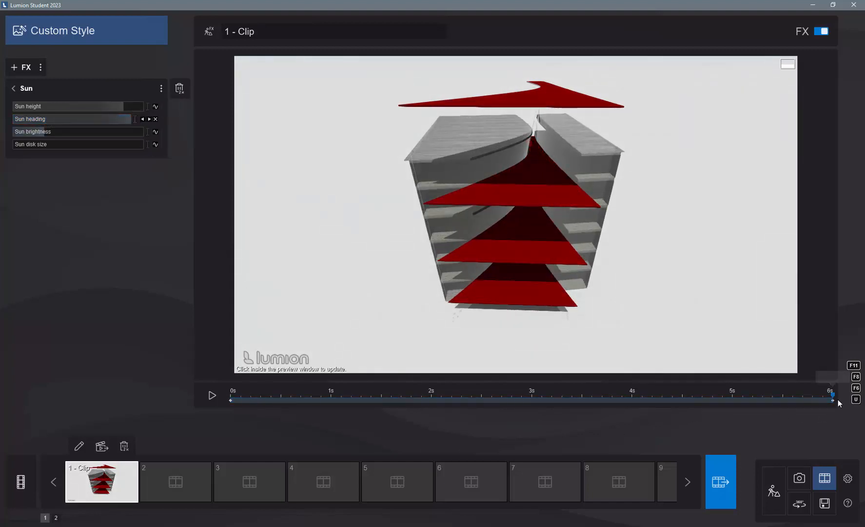
# Play the clip and scrub through the timeline to 6 s to check the moving shadows.
pyautogui.click(211, 396)
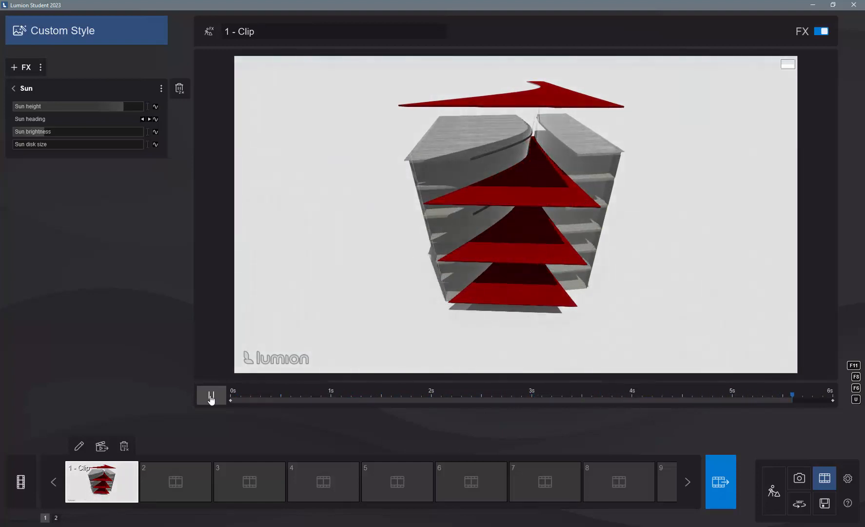
pyautogui.click(210, 396)
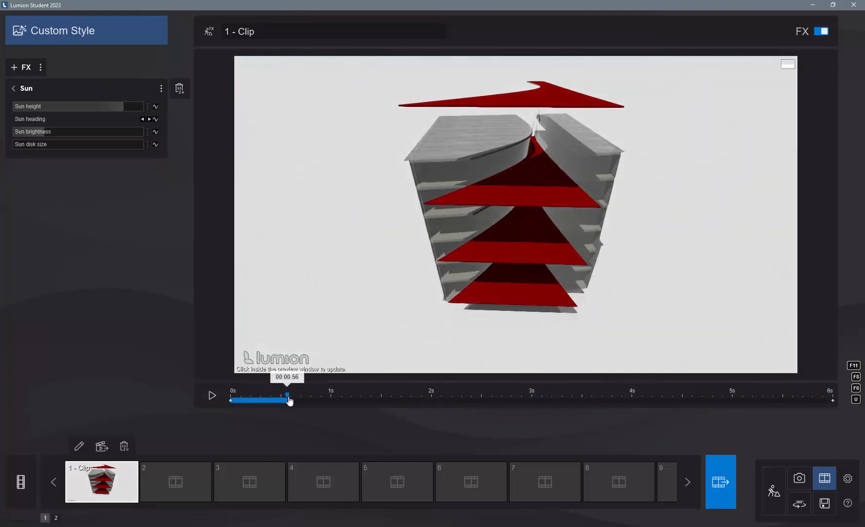
pyautogui.moveTo(290, 400); pyautogui.dragTo(842, 404)
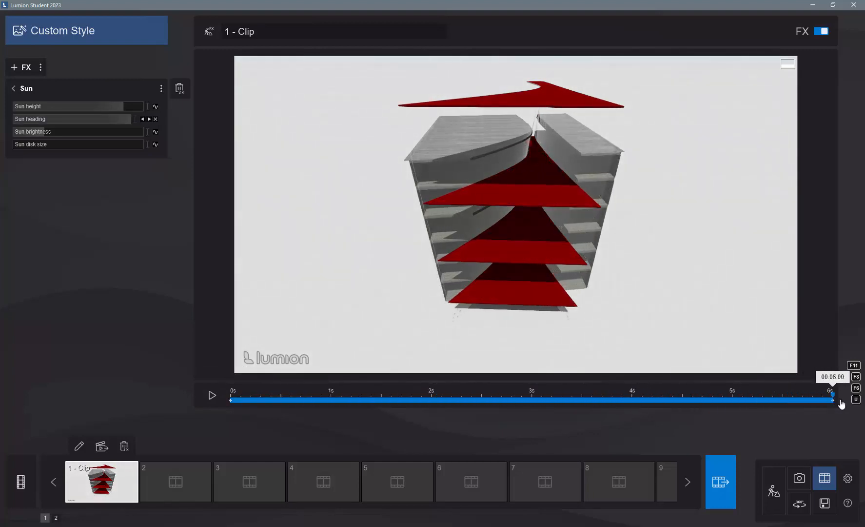
pyautogui.click(501, 228)
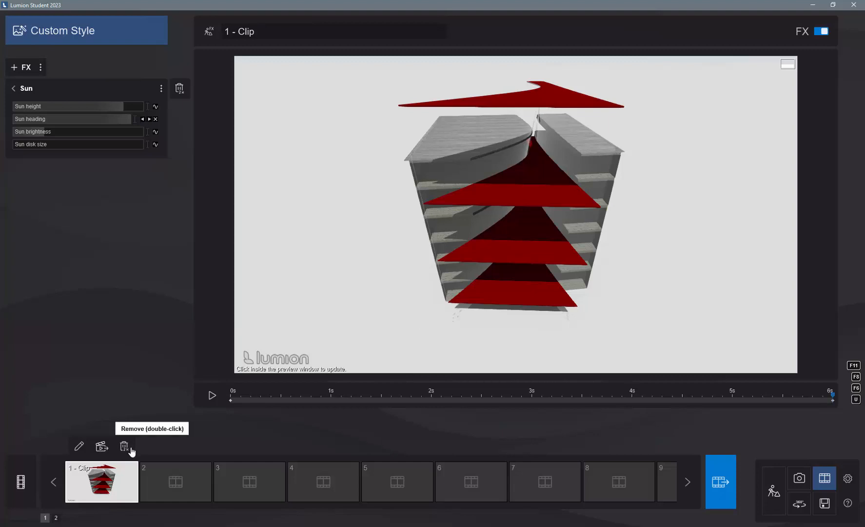
# Set the movie render's output quality to three stars and review the image sequence and current frame options.
pyautogui.click(723, 486)
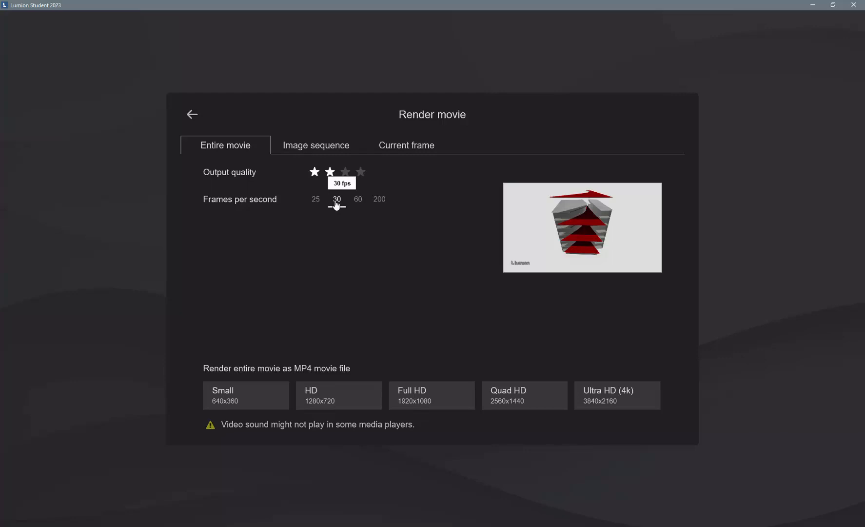
pyautogui.click(346, 173)
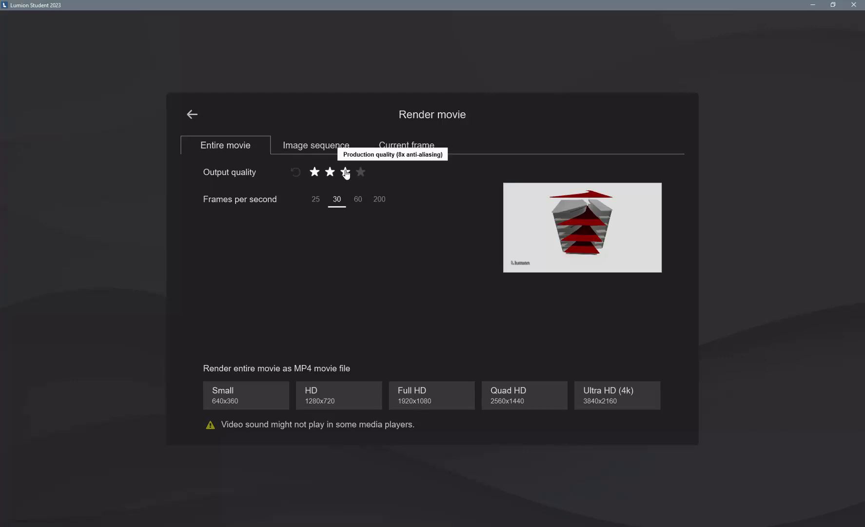
pyautogui.click(321, 146)
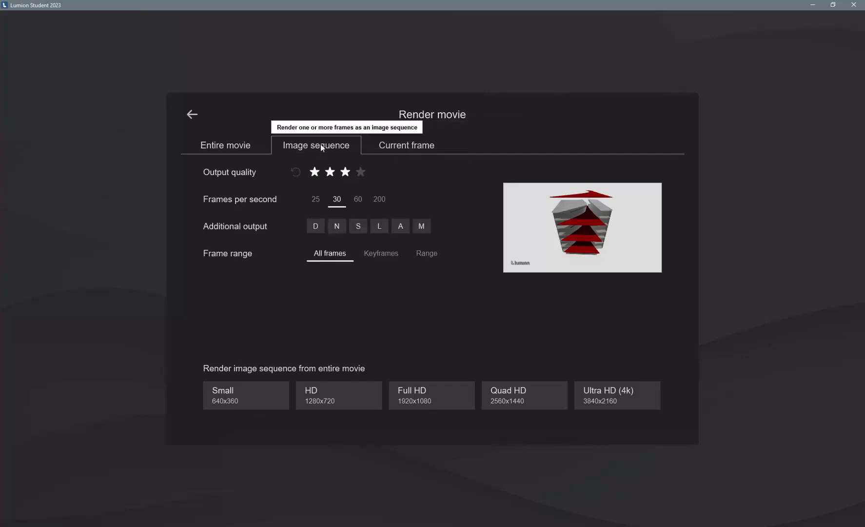
pyautogui.click(395, 146)
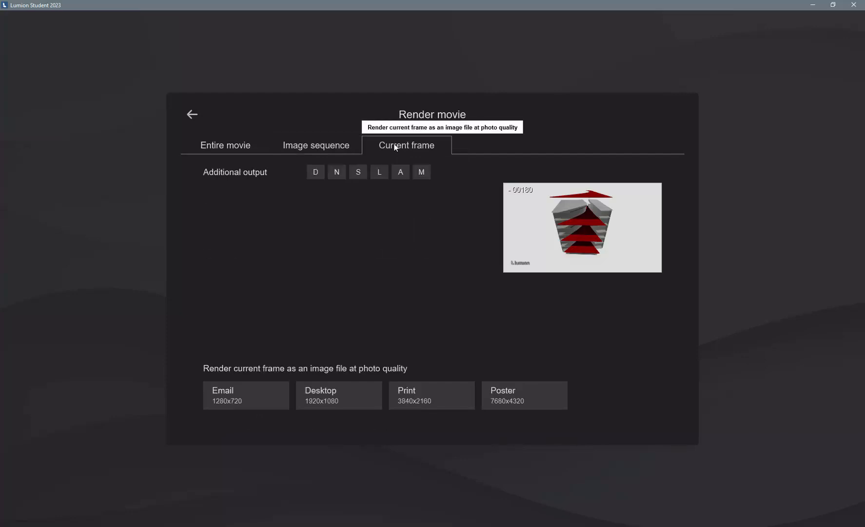
pyautogui.click(246, 143)
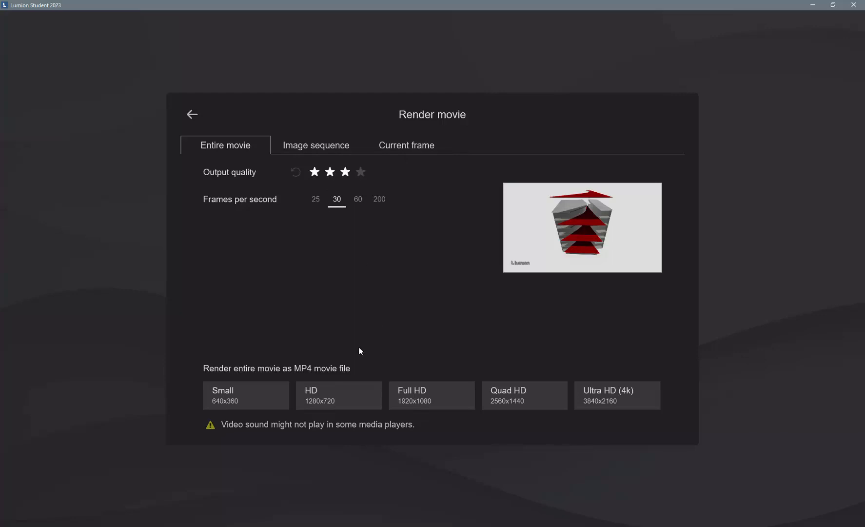
# Render the entire movie in Full HD (1920x1080) as MP4, overwriting "final video.mp4" in the render test folder.
pyautogui.click(427, 393)
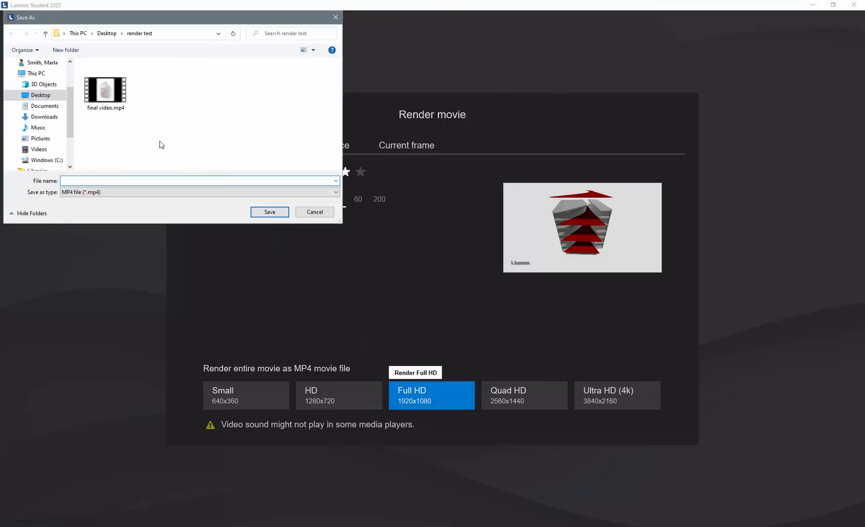
pyautogui.click(105, 92)
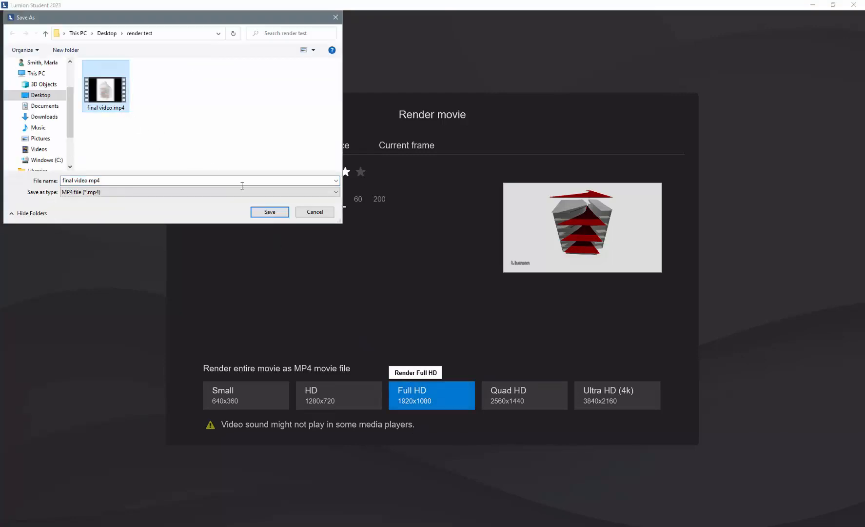
pyautogui.click(269, 211)
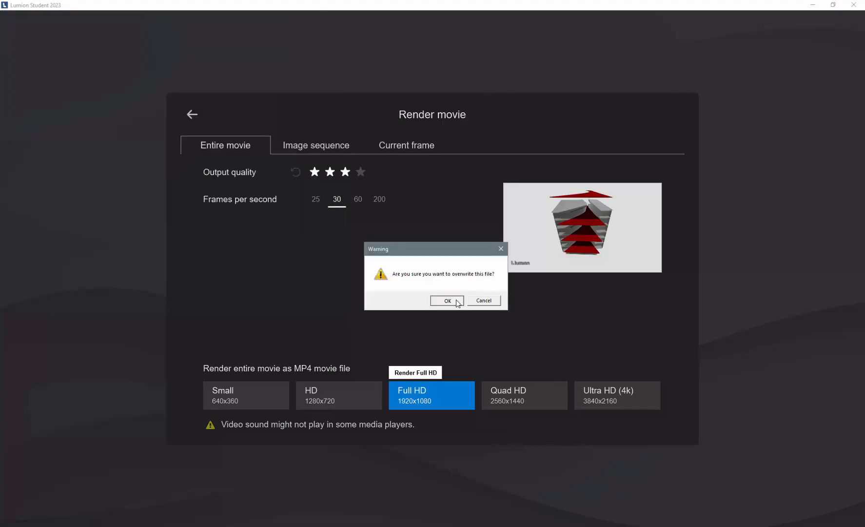
pyautogui.click(447, 301)
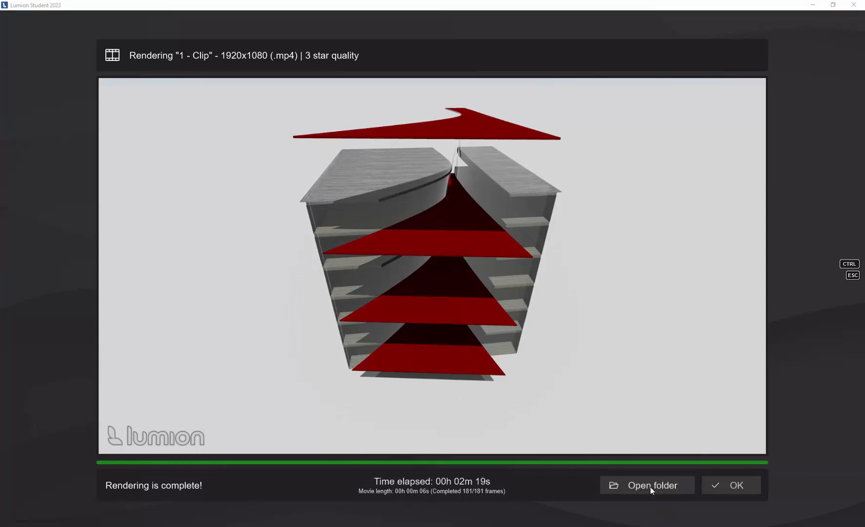
# Open the render's output folder, watch "final video.mp4" in a maximized Media Player and close the player.
pyautogui.click(653, 485)
pyautogui.moveTo(210, 91); pyautogui.dragTo(365, 89)
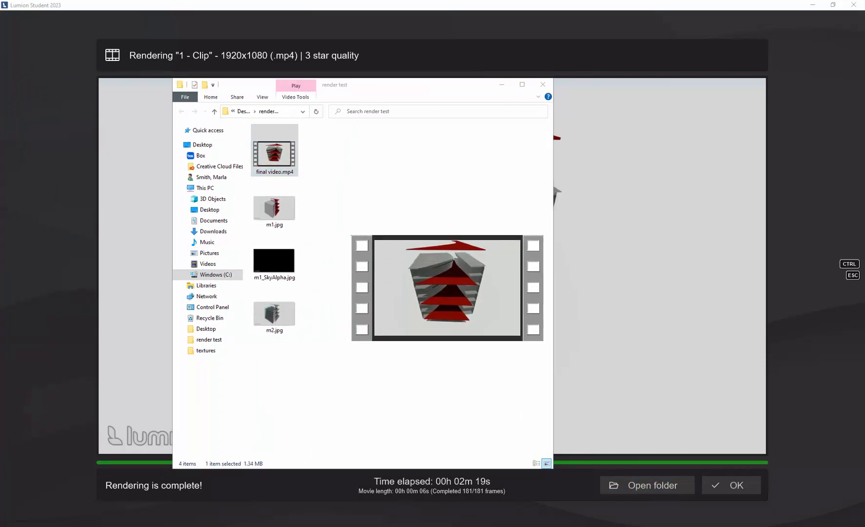
pyautogui.moveTo(0, 95); pyautogui.dragTo(486, 115)
pyautogui.moveTo(461, 104); pyautogui.dragTo(421, 94)
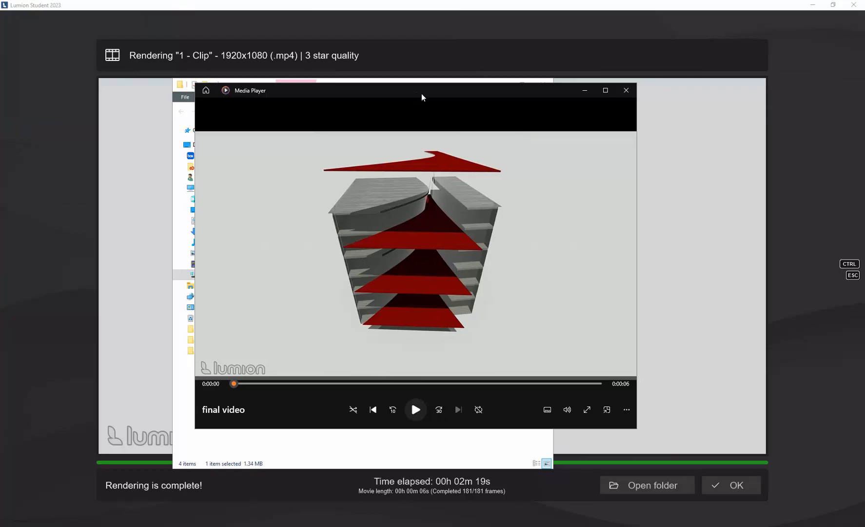
pyautogui.click(605, 91)
pyautogui.click(441, 503)
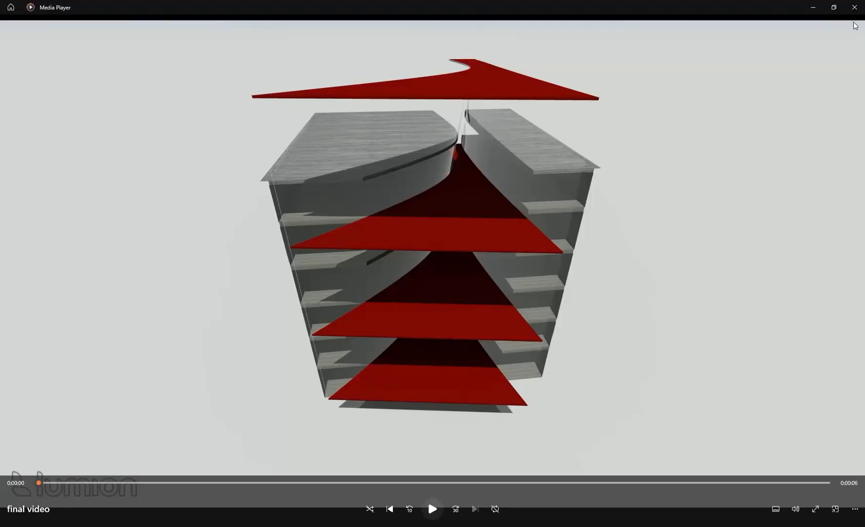
pyautogui.click(854, 7)
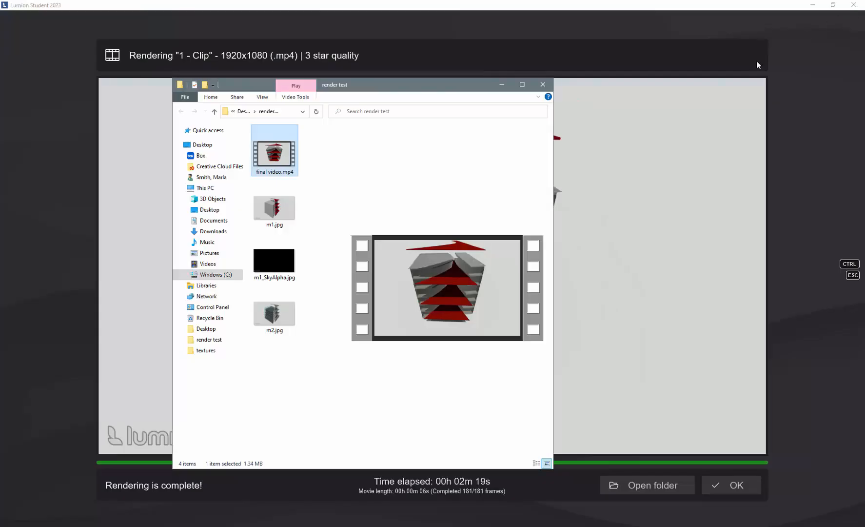